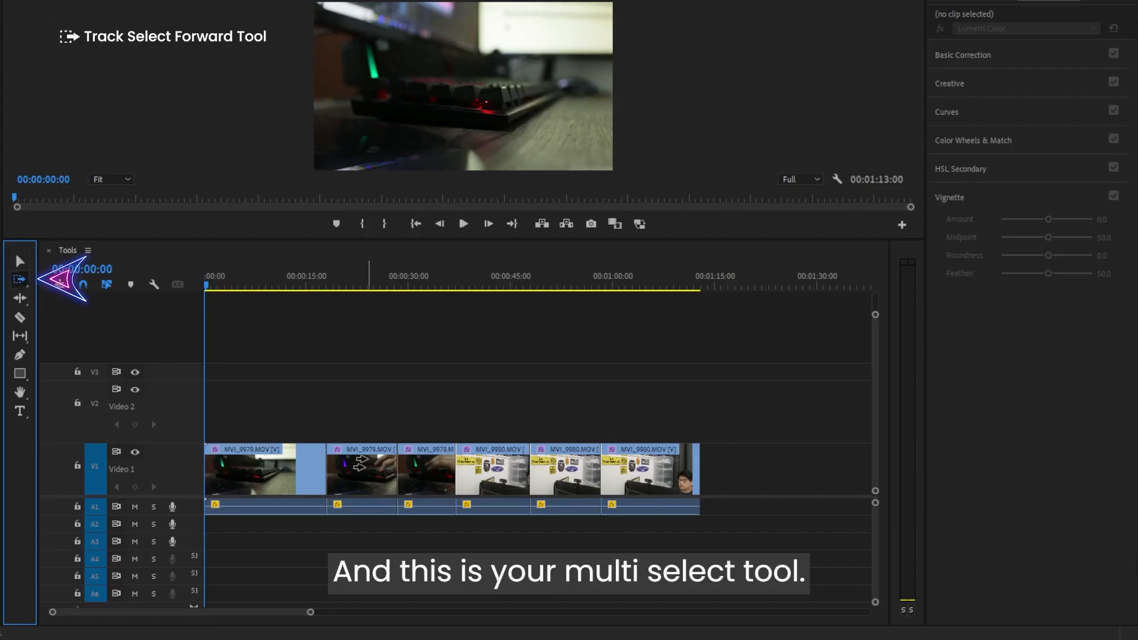
Use the Track Select Forward tool to select all video and audio clips from several different points in the sequence onward.
mouse_move(353, 473)
mouse_down()
mouse_move(484, 472)
mouse_move(358, 470)
mouse_up()
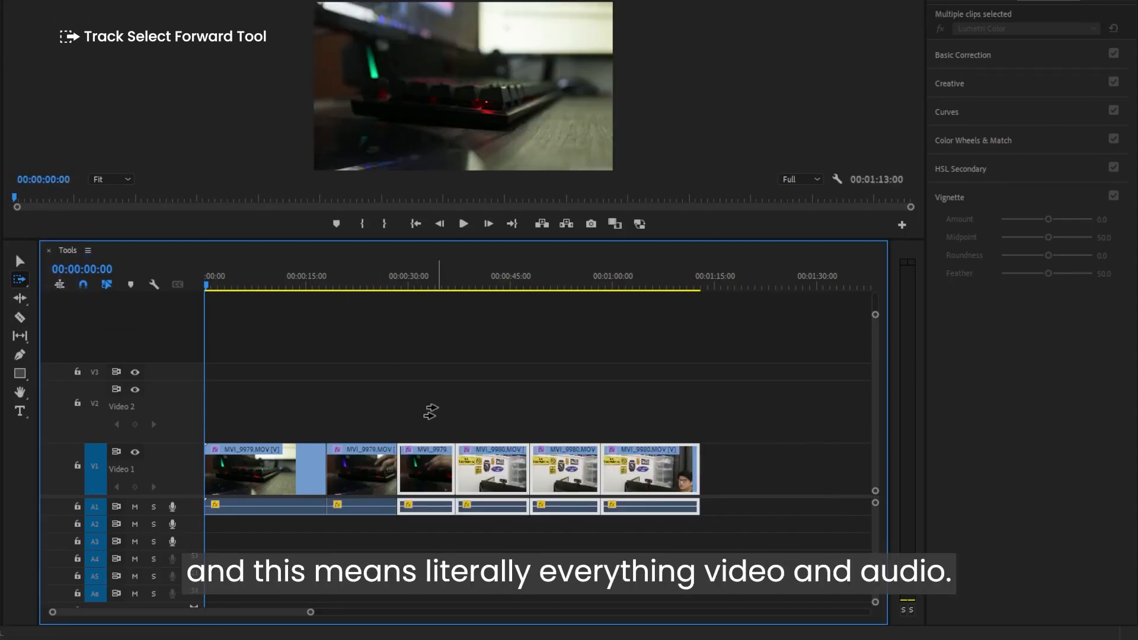
click(654, 406)
click(266, 411)
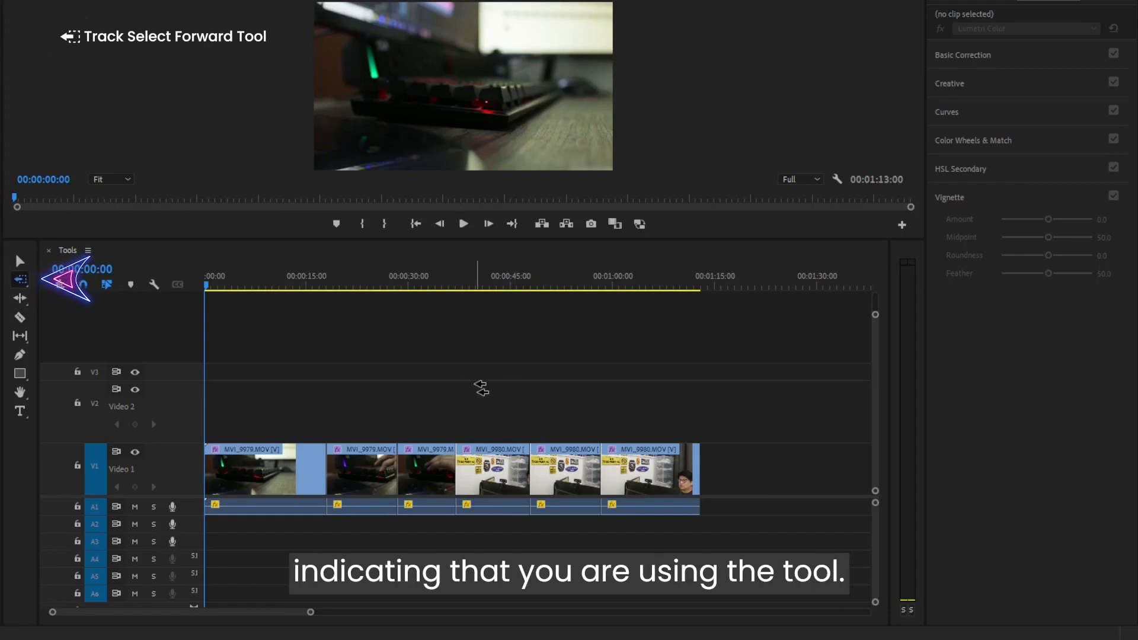
Use the Track Select Backward tool to select all clips lying before two different points in the sequence.
click(645, 414)
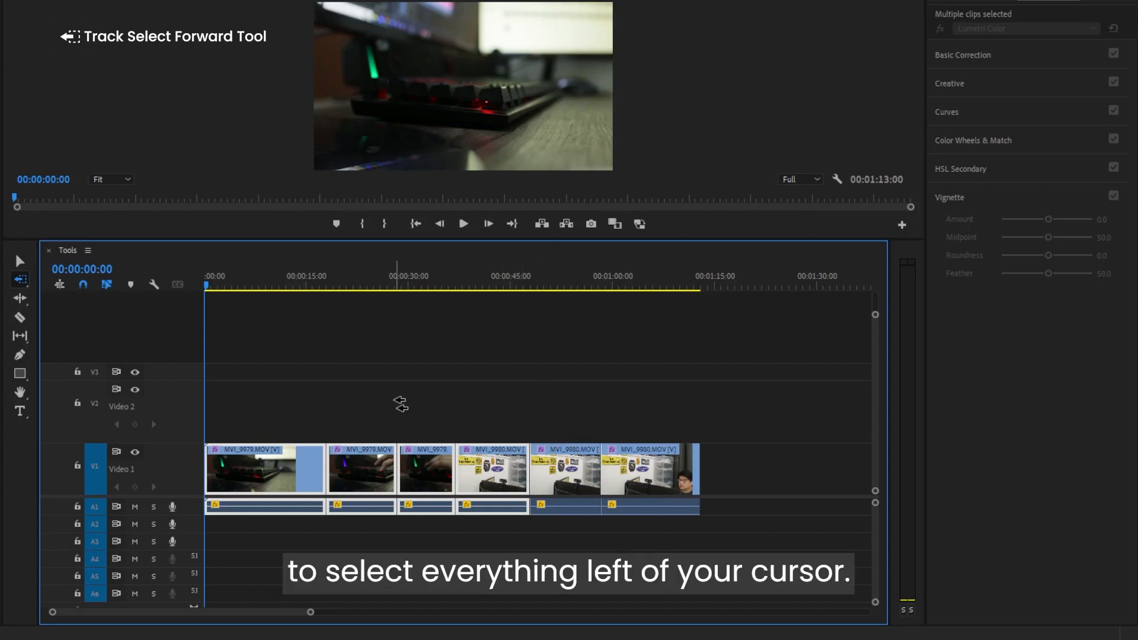
click(286, 401)
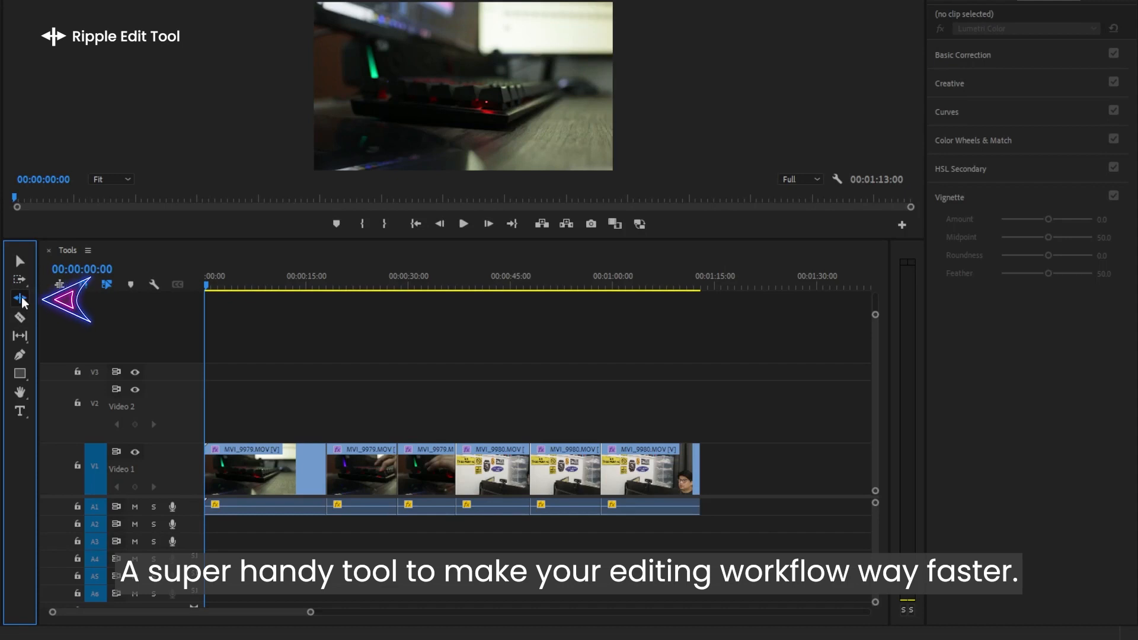
Shorten and lengthen the third and fourth clips on Video 1 with the Ripple Edit tool, leaving no gaps.
click(22, 298)
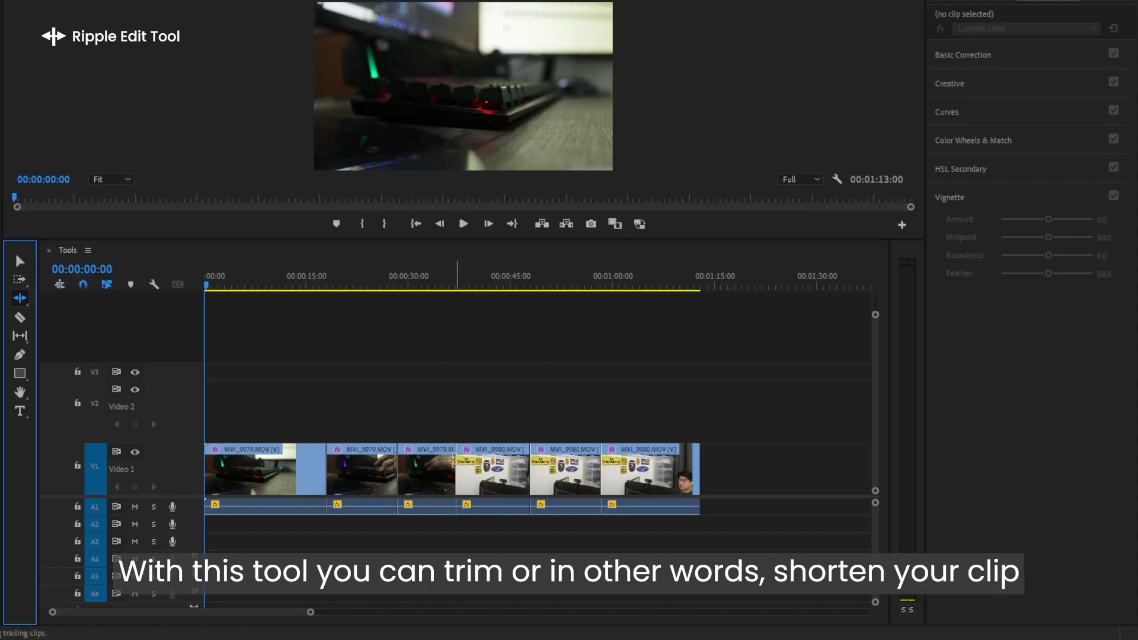
drag(453, 461, 483, 463)
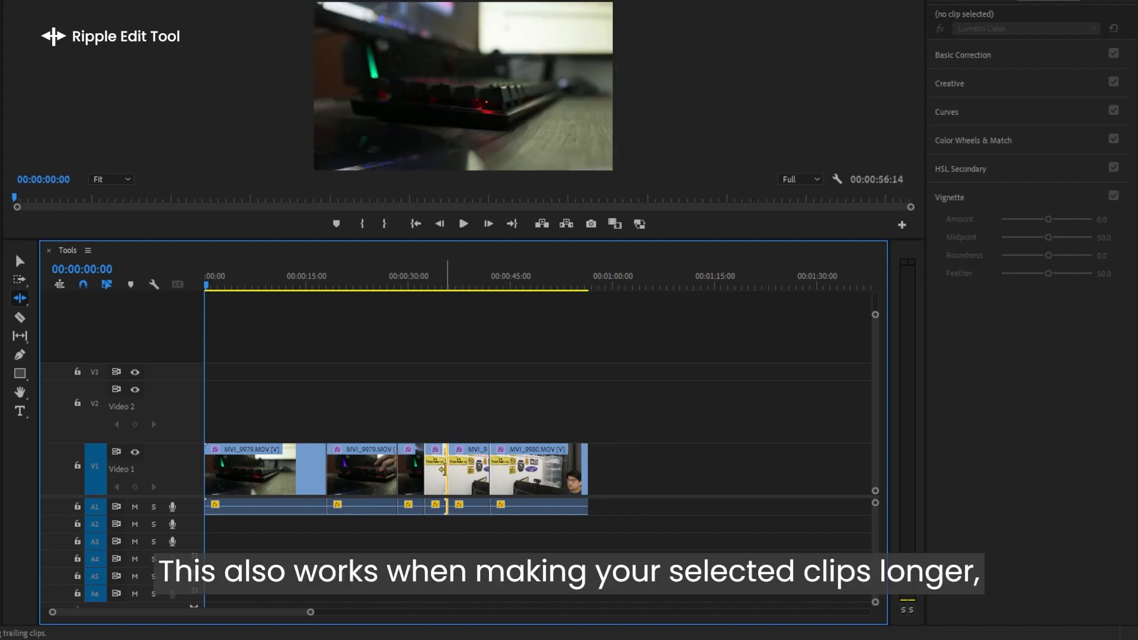
drag(443, 469, 510, 471)
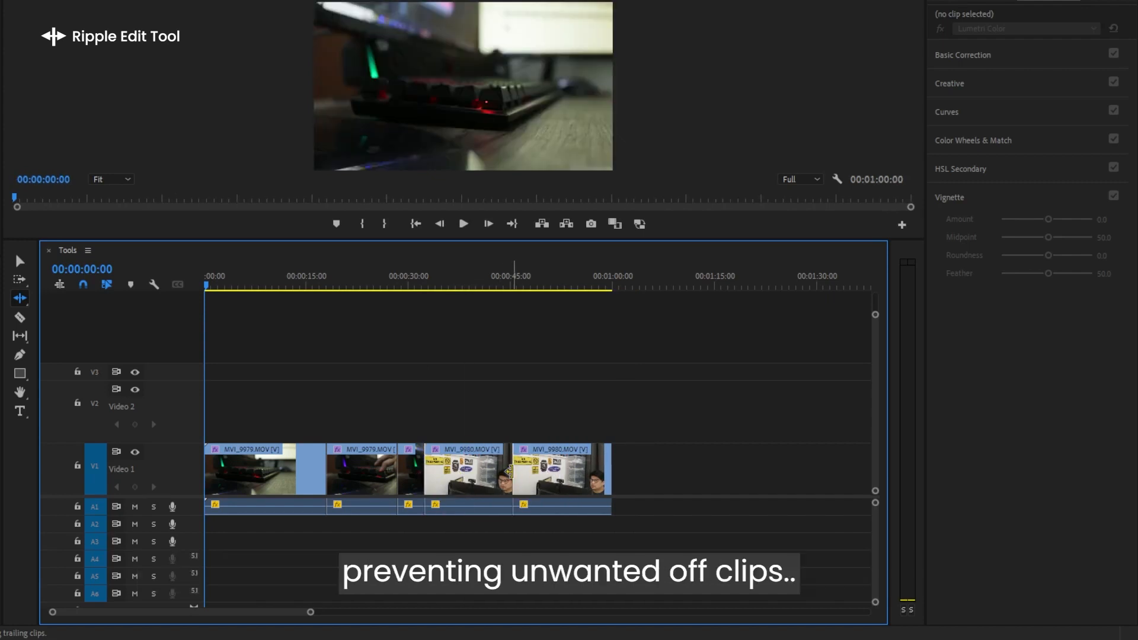
drag(421, 468, 438, 468)
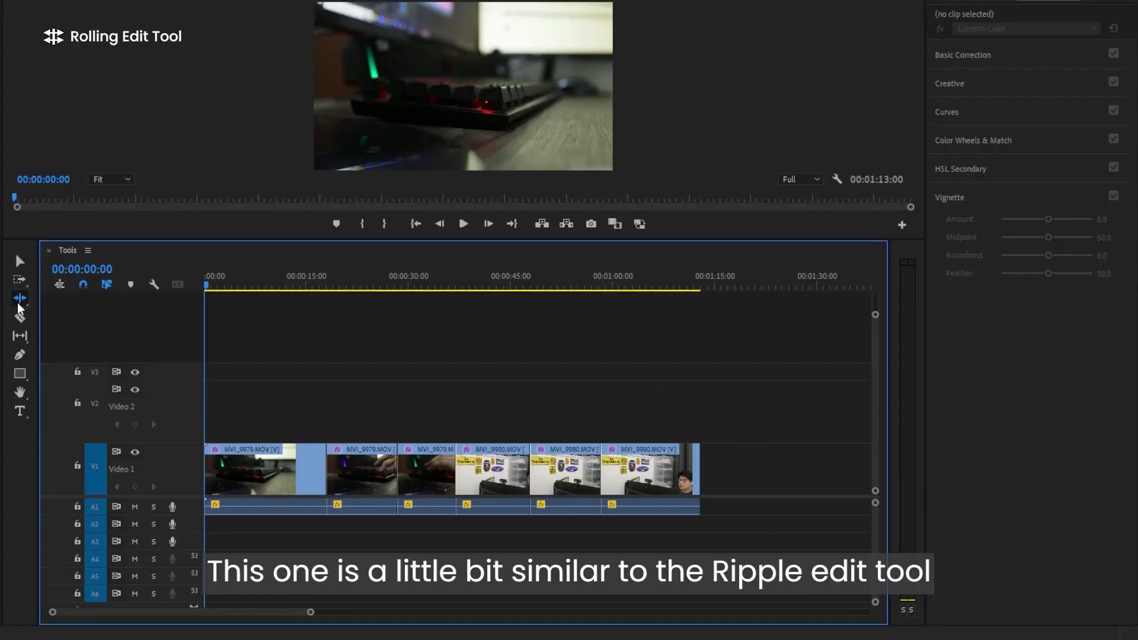
With the Rolling Edit tool, move the cut after the first clip slightly forward and the cut after the third clip slightly back.
click(19, 298)
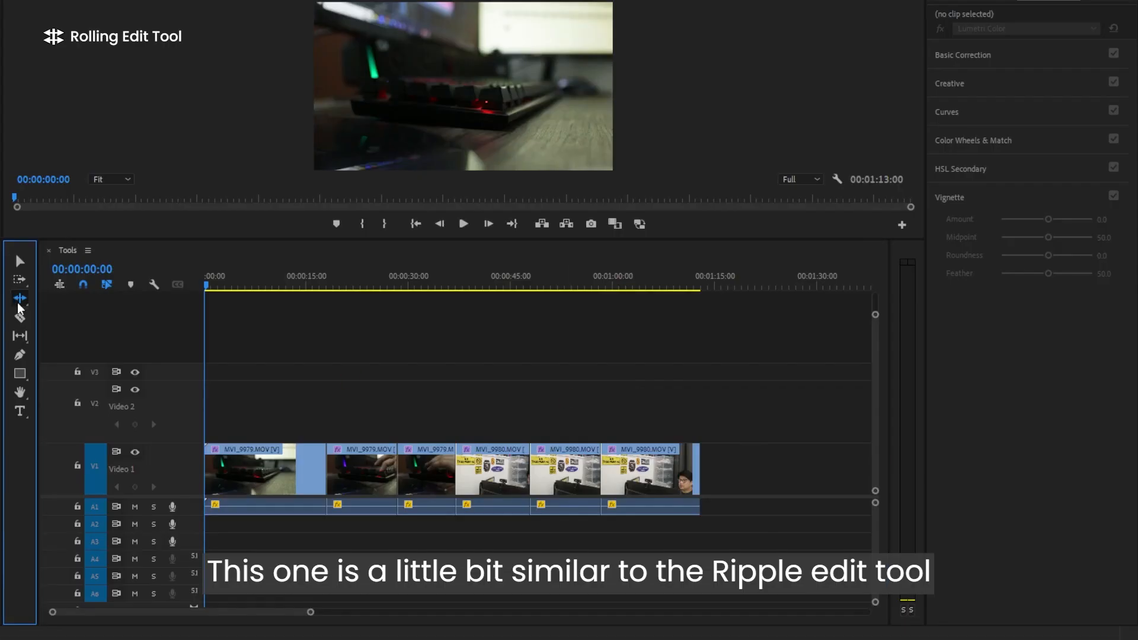
click(70, 312)
mouse_move(328, 469)
mouse_down()
mouse_move(241, 471)
mouse_move(334, 467)
mouse_up()
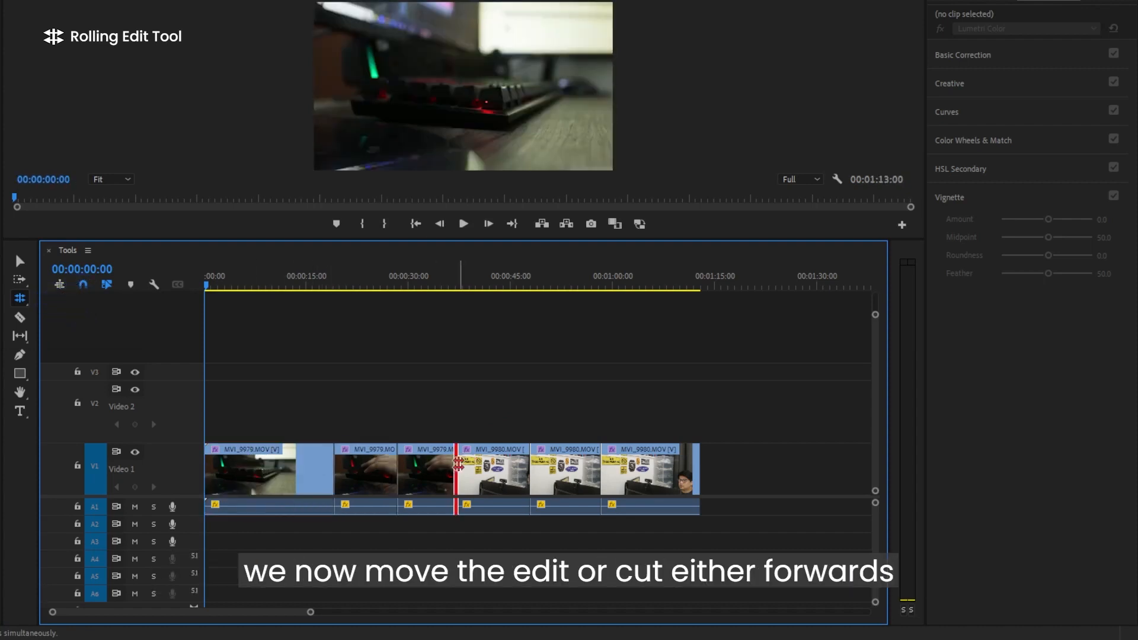
mouse_move(458, 464)
mouse_down()
mouse_move(503, 461)
mouse_move(445, 465)
mouse_up()
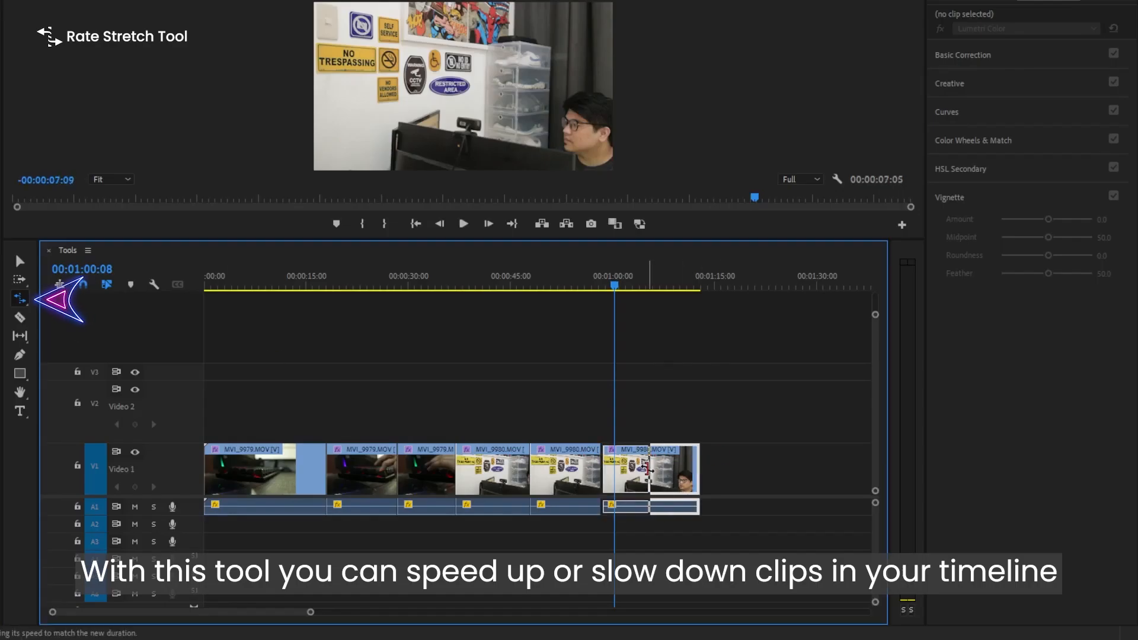
Slow the last clip to 59.83% with the Rate Stretch tool, play it back, and compress the clip to speed it up.
drag(699, 468, 765, 468)
key(space)
key(space)
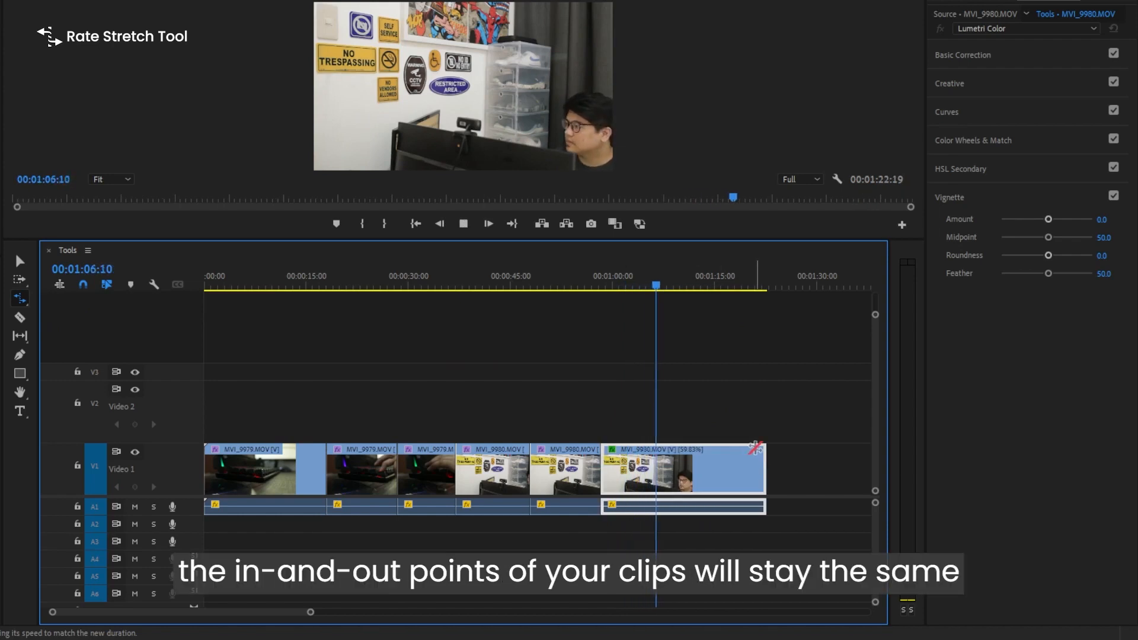
drag(764, 468, 650, 463)
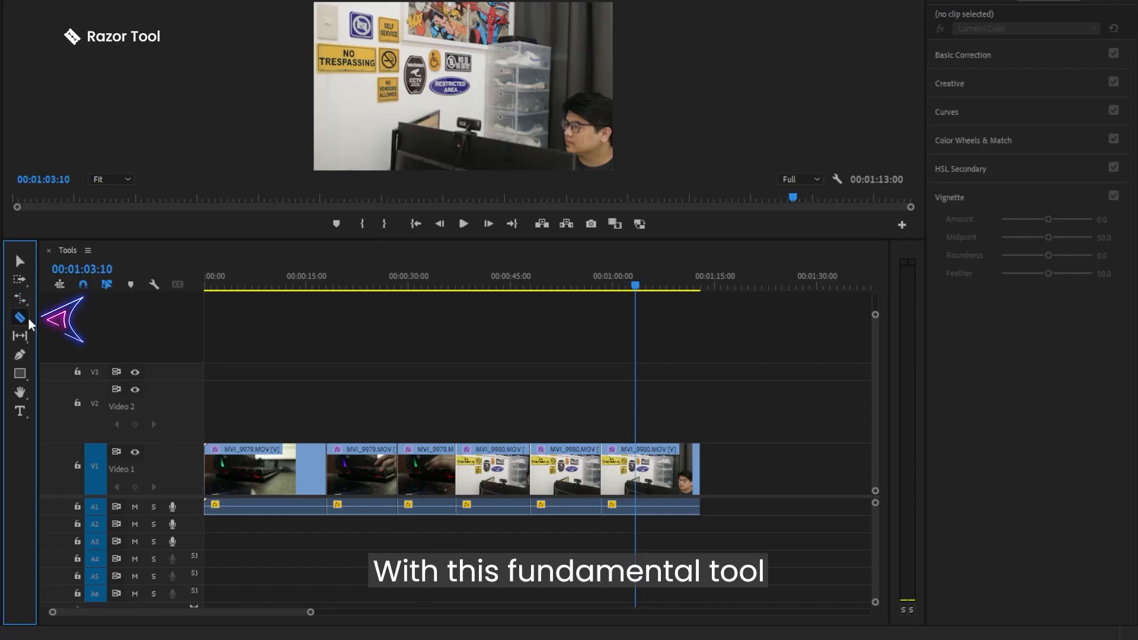
Cut the last clip at the playhead, 00:01:03:10, with the Razor tool.
click(635, 471)
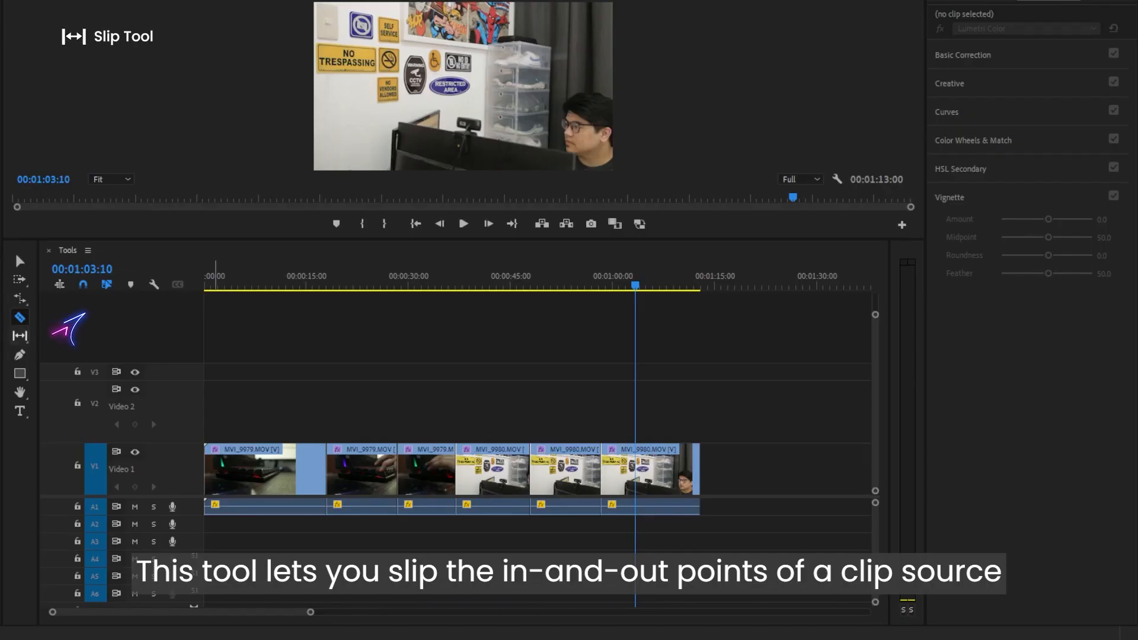
Shift the source in and out points of the fourth clip, MVI_9980.MOV, with the Slip tool, keeping its timeline position.
click(21, 340)
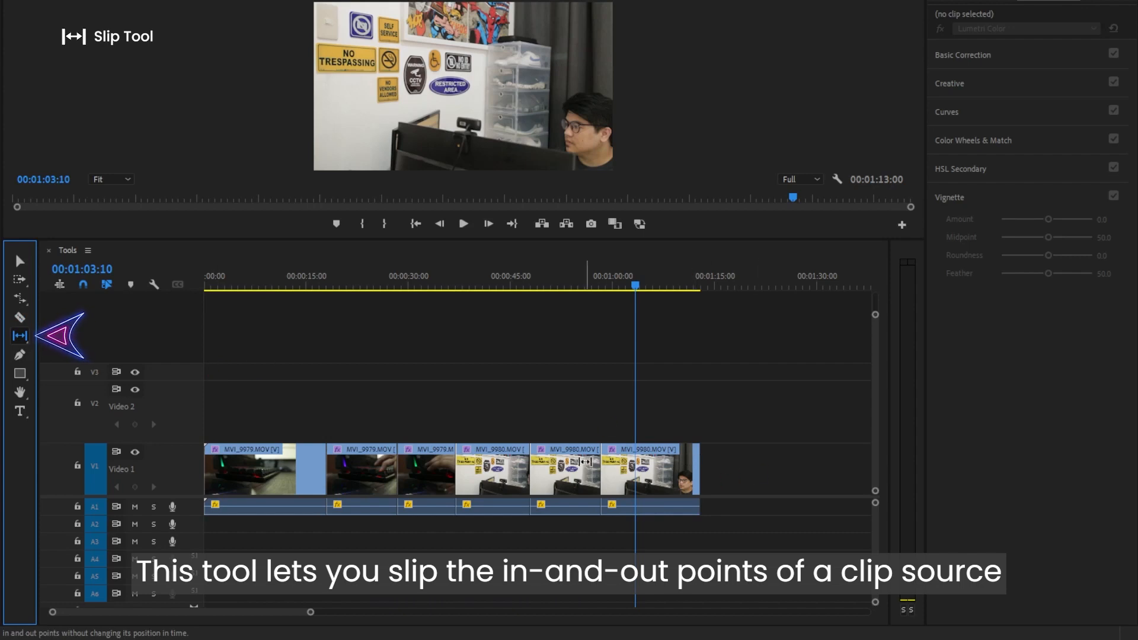
drag(447, 457, 508, 418)
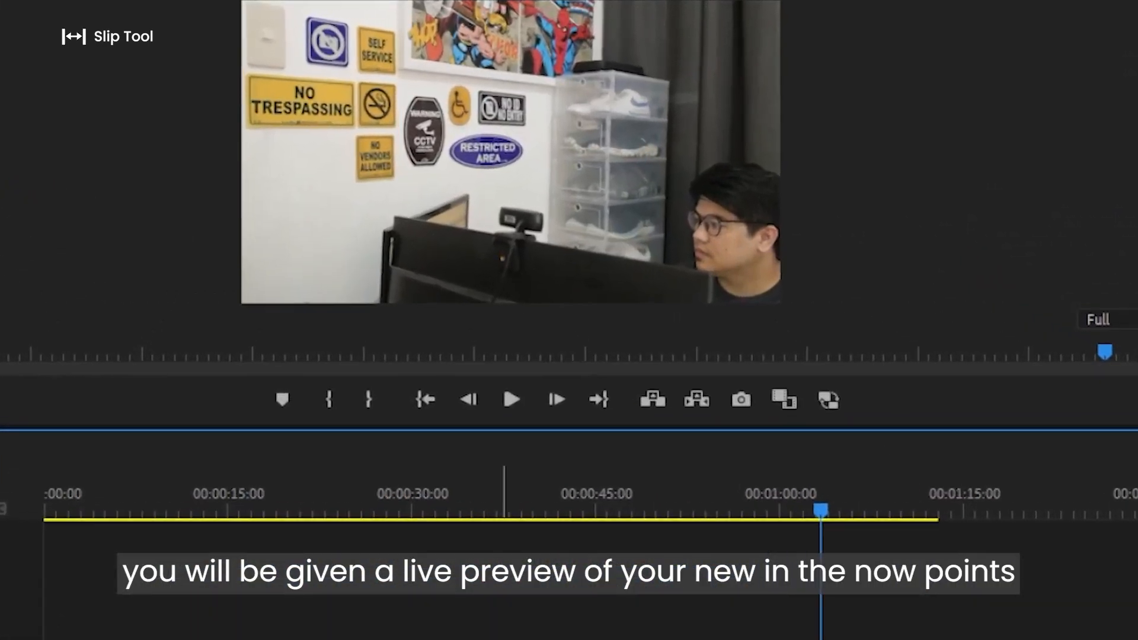
drag(504, 639, 474, 639)
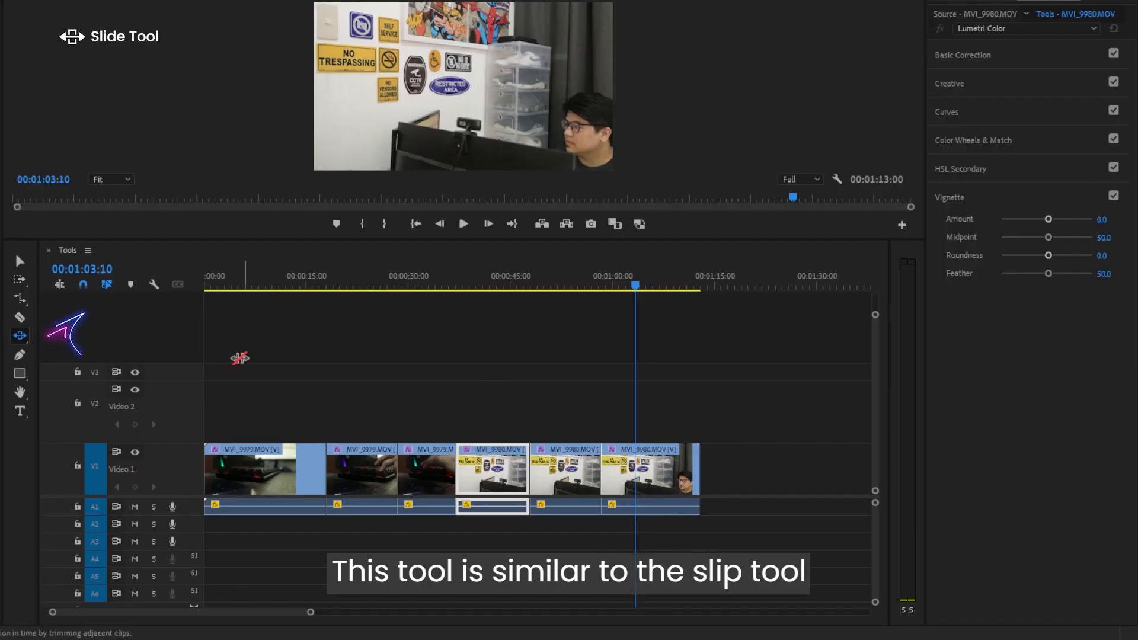
Move the last MVI_9980.MOV clip forward along Video 1 with the Slide tool, trimming the adjacent clips around it.
click(607, 466)
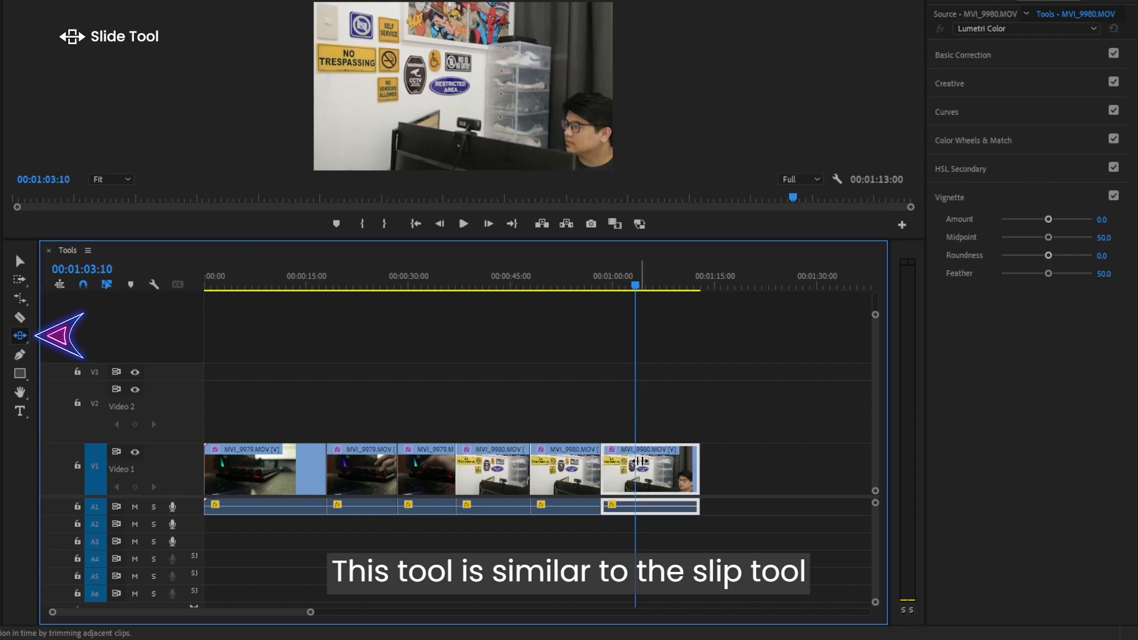
drag(603, 467, 744, 464)
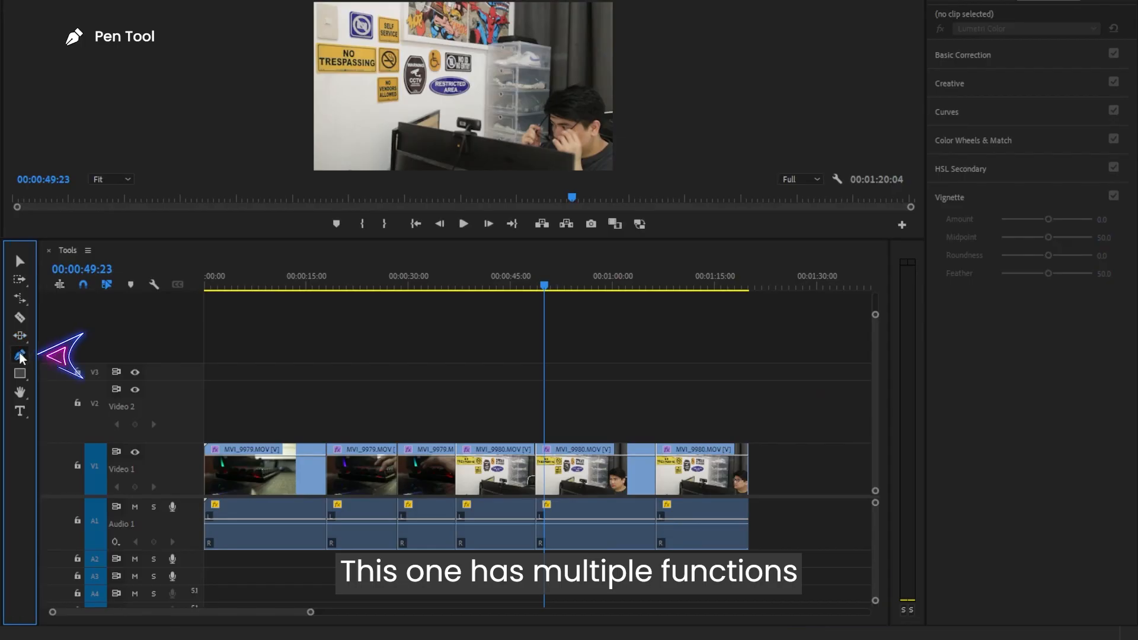
Draw a four-sided filled shape over the frame at 00:00:49:23 with the Pen tool and add a point on its upper edge.
click(413, 84)
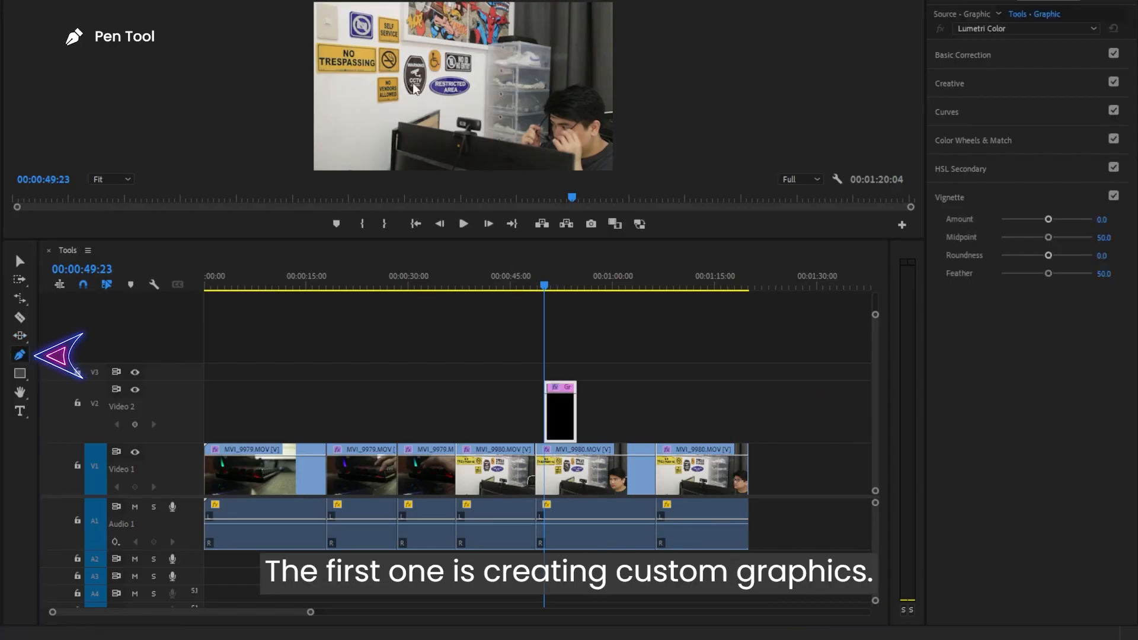
click(513, 51)
click(507, 121)
click(420, 121)
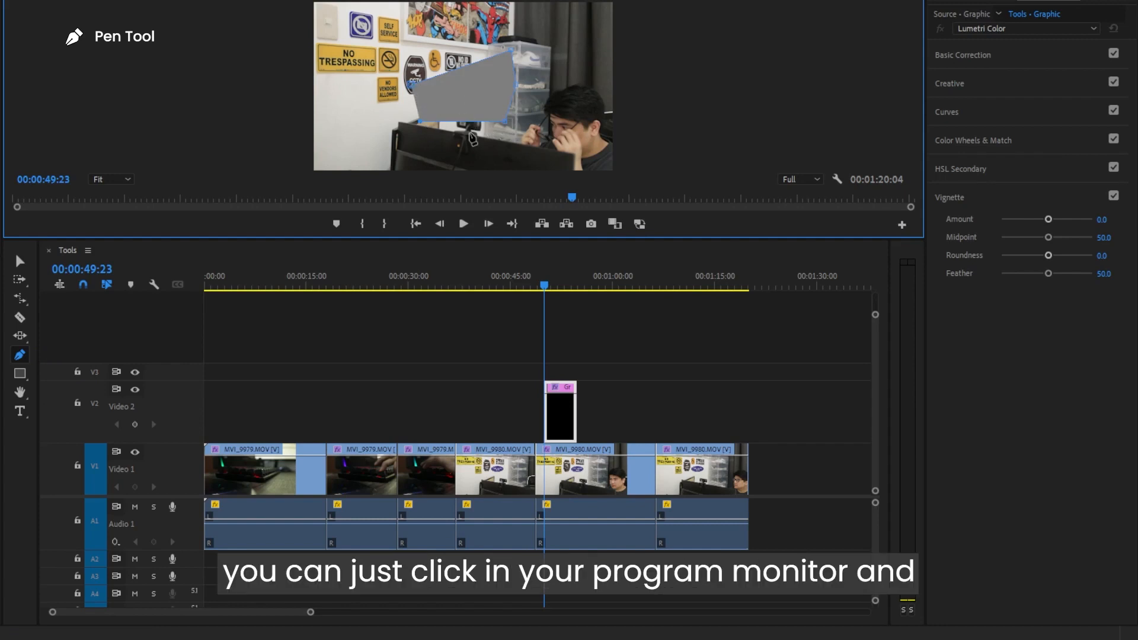
click(463, 69)
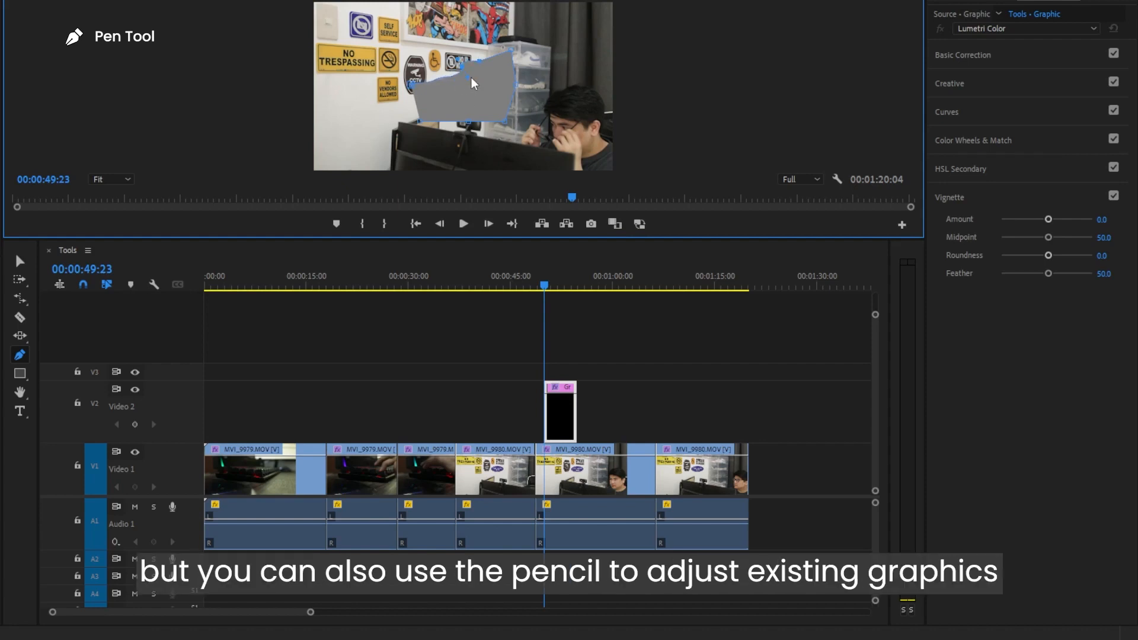
Delete the pen-drawn graphic clip from Video 2.
click(573, 416)
key(Delete)
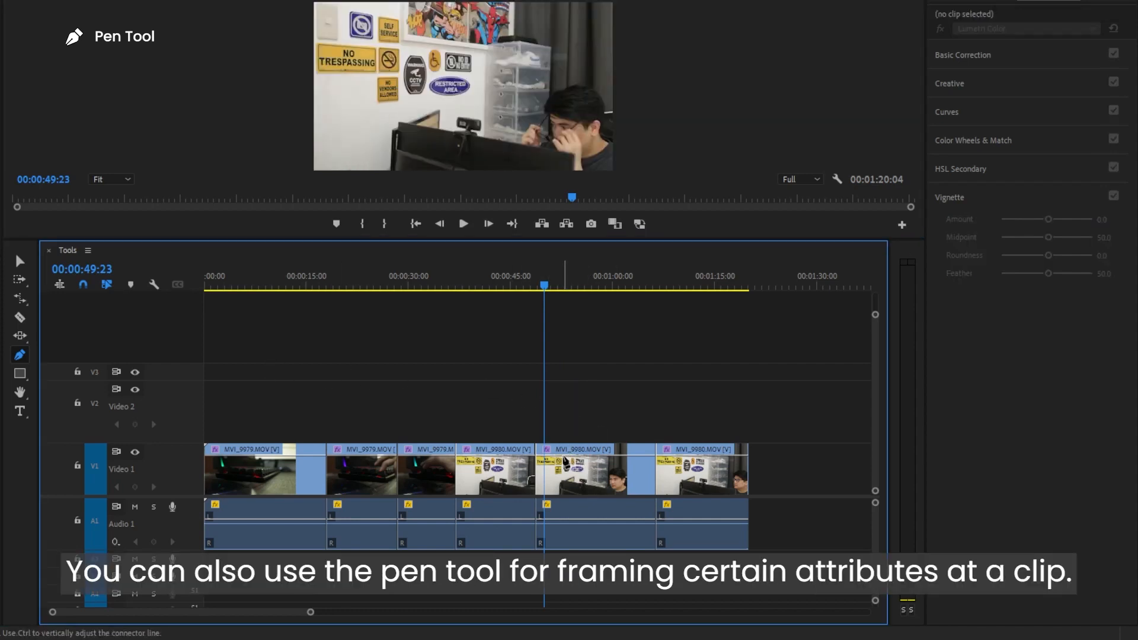
key(ctrl+z)
key(ctrl+shift+z)
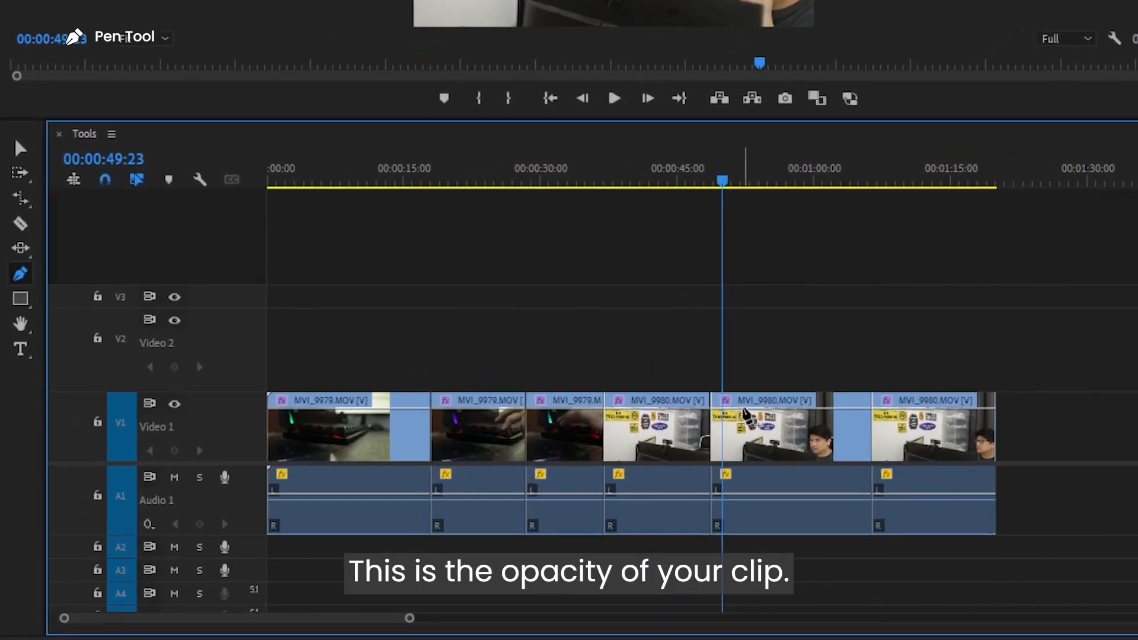
Add Pen tool keyframes to the last clip's opacity line so it fades out at its end, and scrub through the fade.
click(1051, 393)
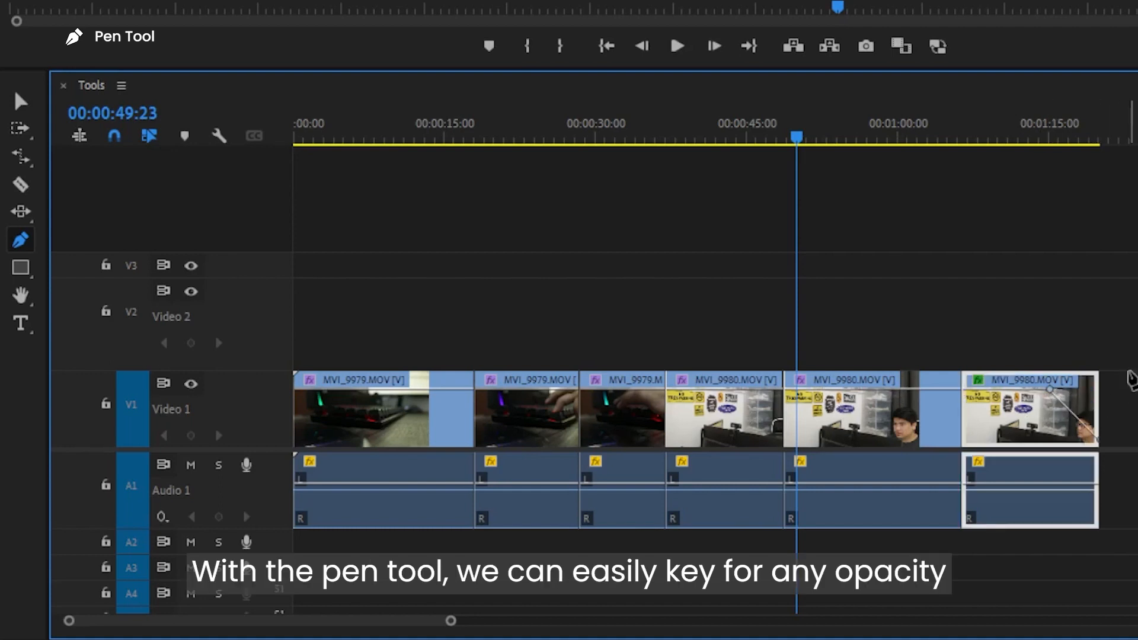
drag(1031, 135, 1110, 134)
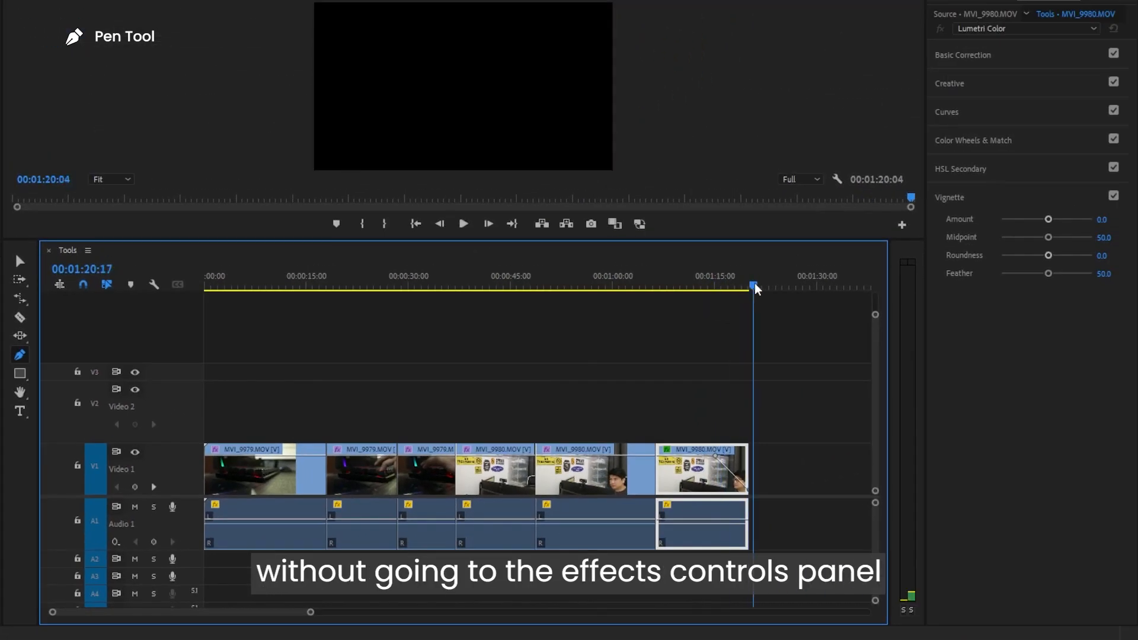
drag(755, 283, 715, 297)
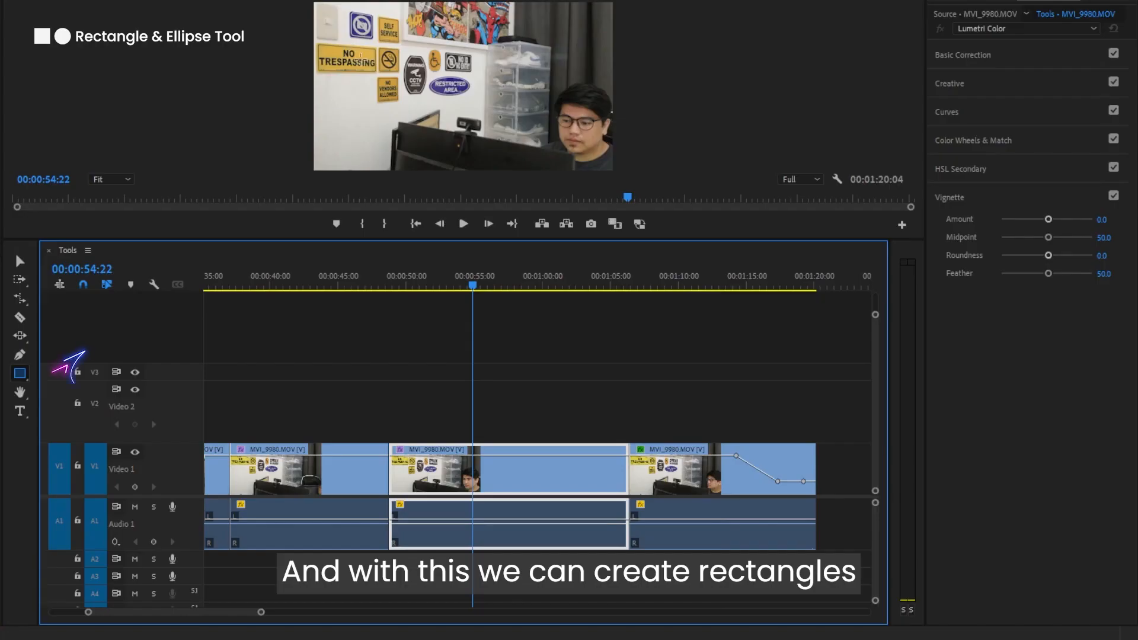
Draw a rectangle over the signs at 00:00:54:22 and an ellipse beside it using the Rectangle and Ellipse tools.
drag(360, 57, 424, 136)
click(20, 374)
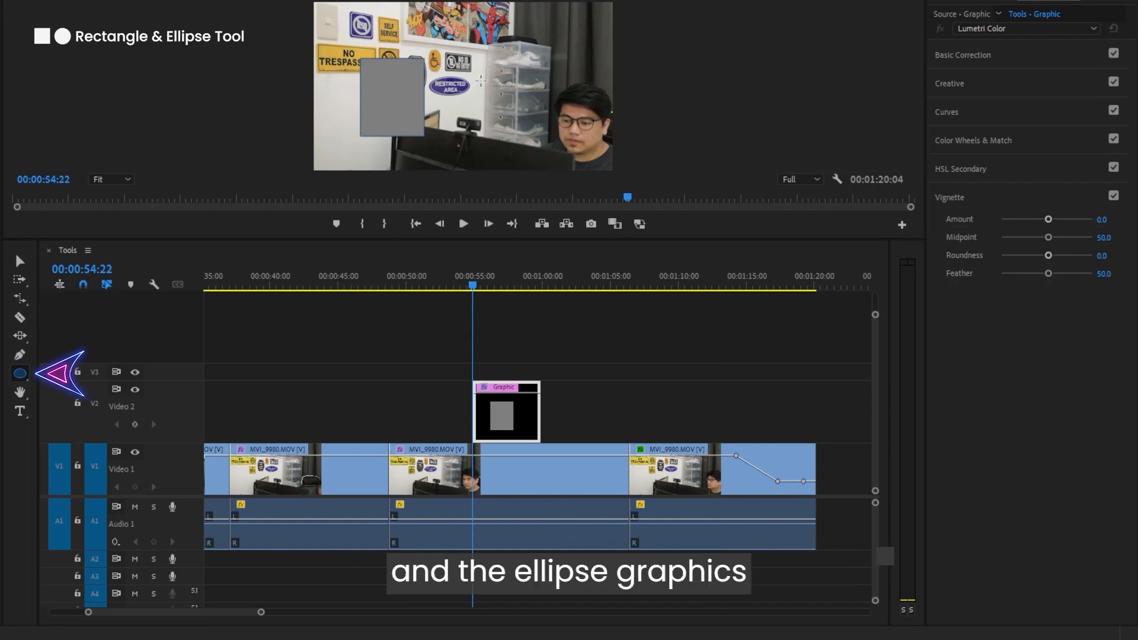
drag(451, 77, 522, 149)
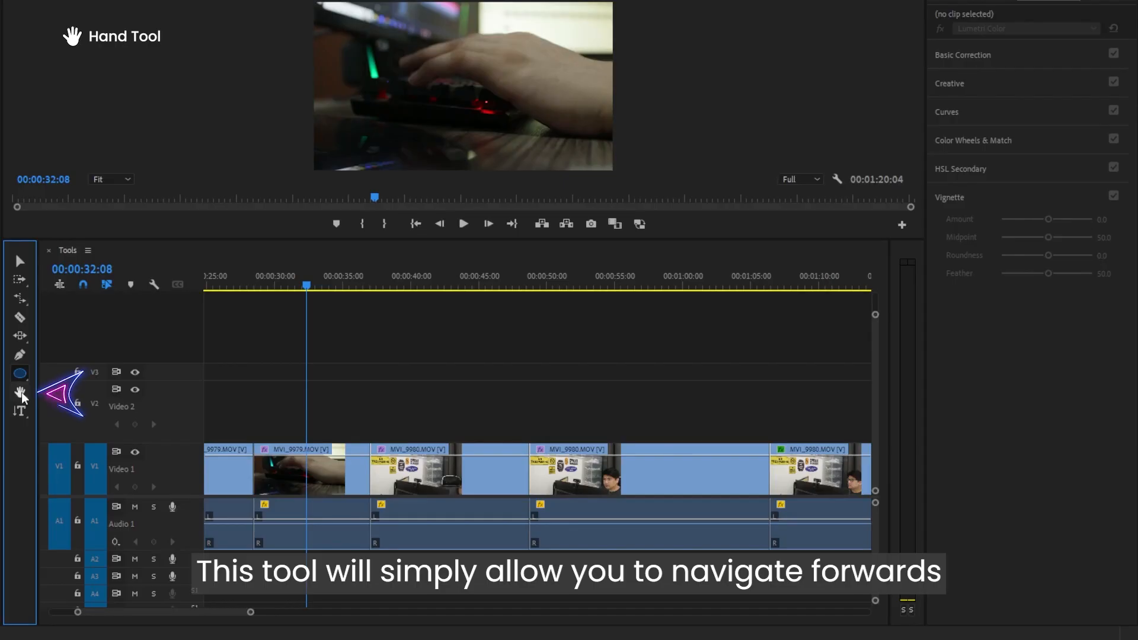
Pan the timeline backward and forward with the Hand tool.
click(20, 392)
drag(391, 467, 745, 476)
drag(503, 478, 426, 495)
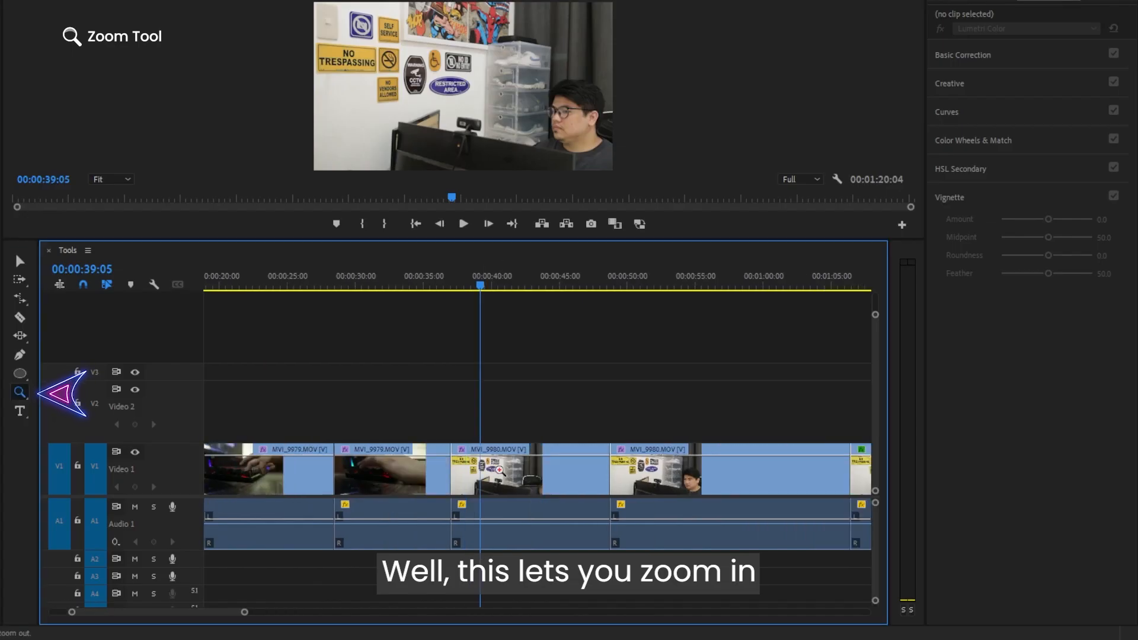
Zoom in on the timeline around the fourth clip, MVI_9980.MOV, with the Zoom tool until individual frames are marked.
click(499, 469)
click(581, 469)
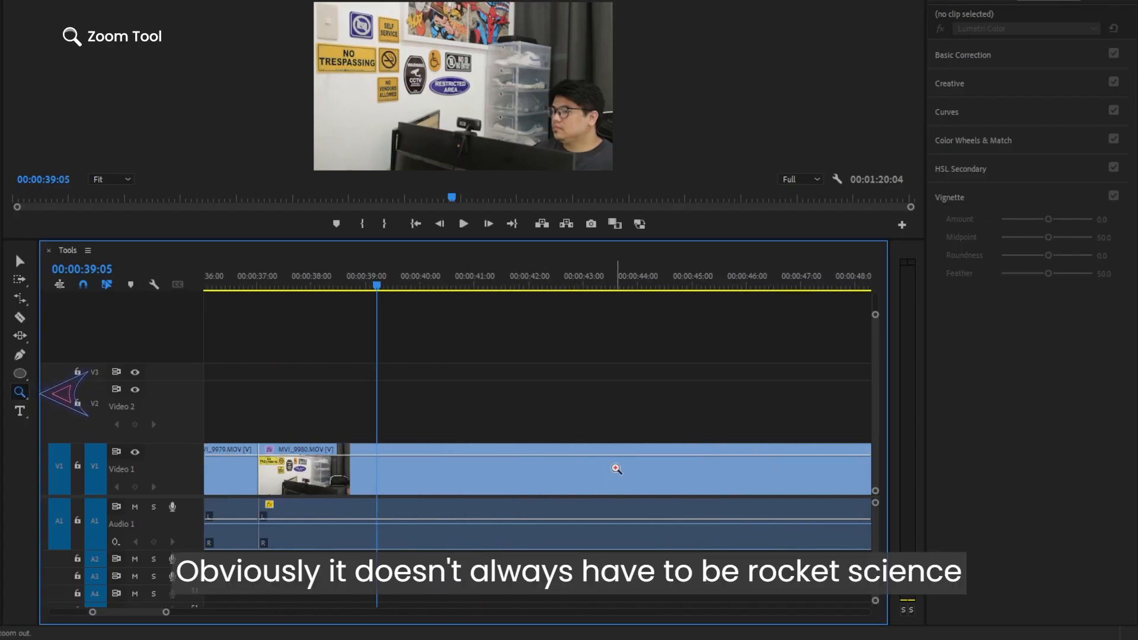
click(616, 468)
click(452, 472)
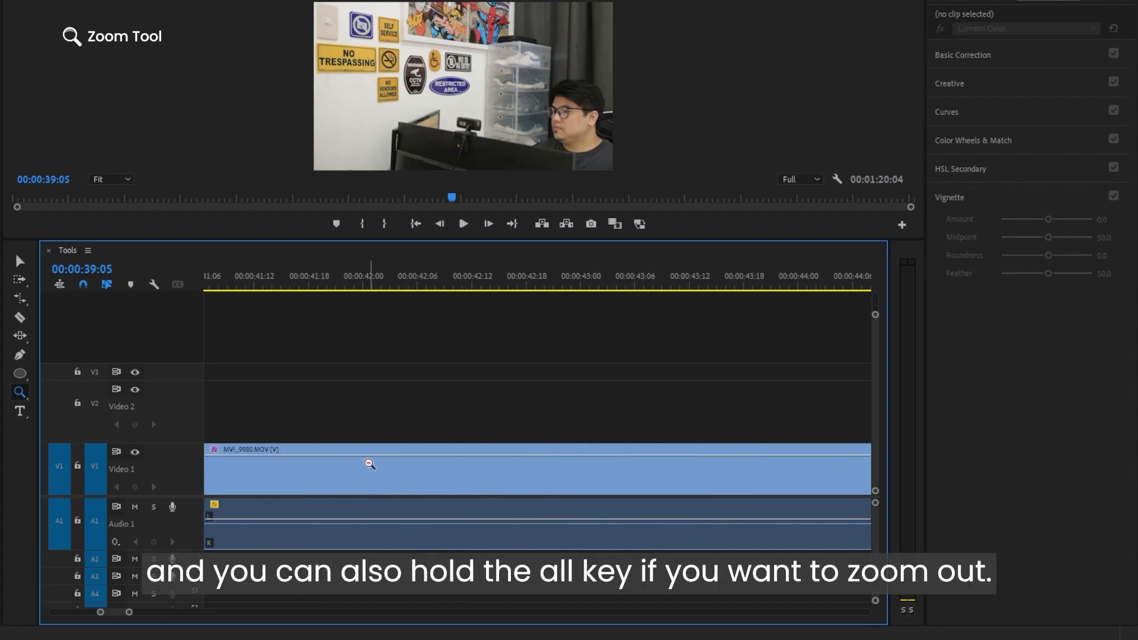
Zoom out of the timeline with the Zoom tool until the whole sequence fits in view.
alt+click(411, 465)
alt+click(411, 464)
alt+click(361, 471)
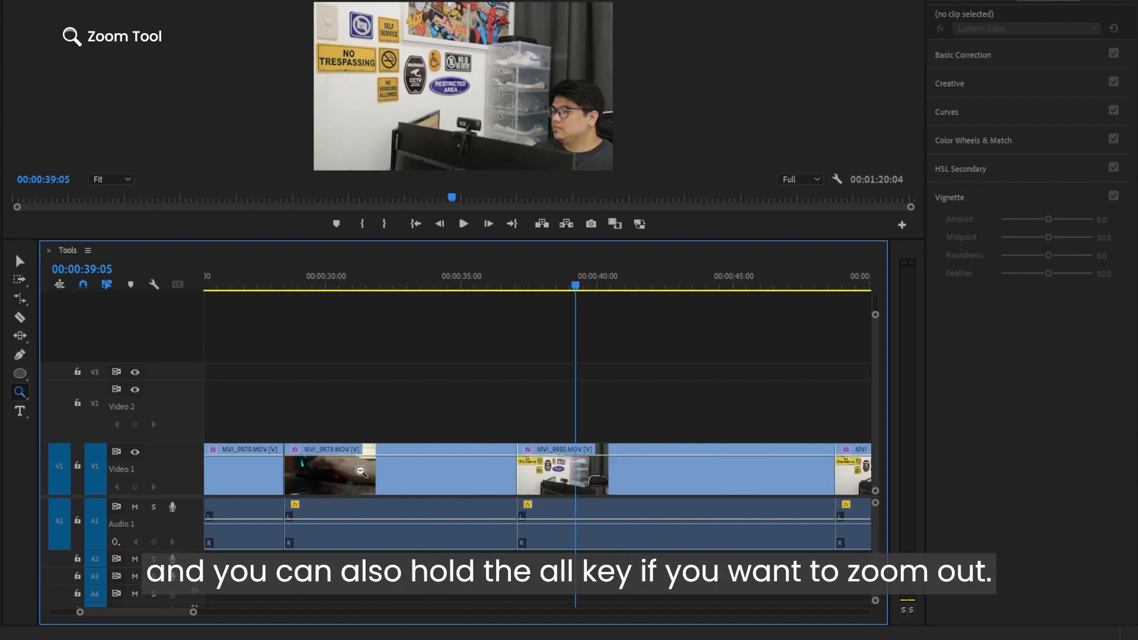
alt+click(318, 471)
alt+click(475, 480)
alt+click(373, 474)
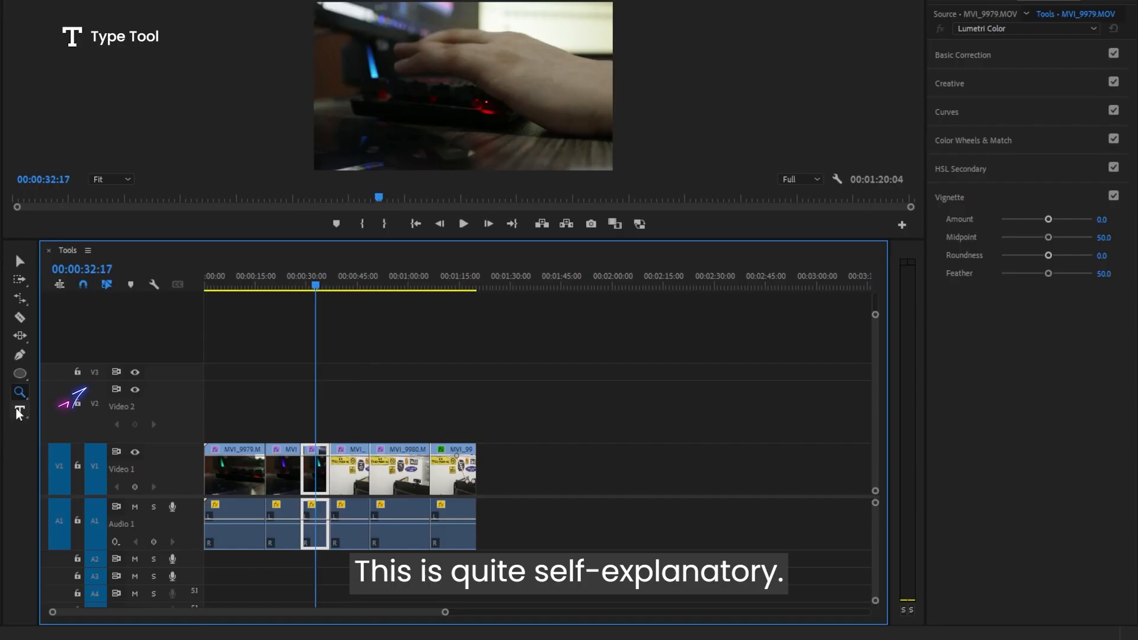
Add the horizontal text "Thank you for watching" over the keyboard footage at 00:00:32:17 with the Type tool.
key(t)
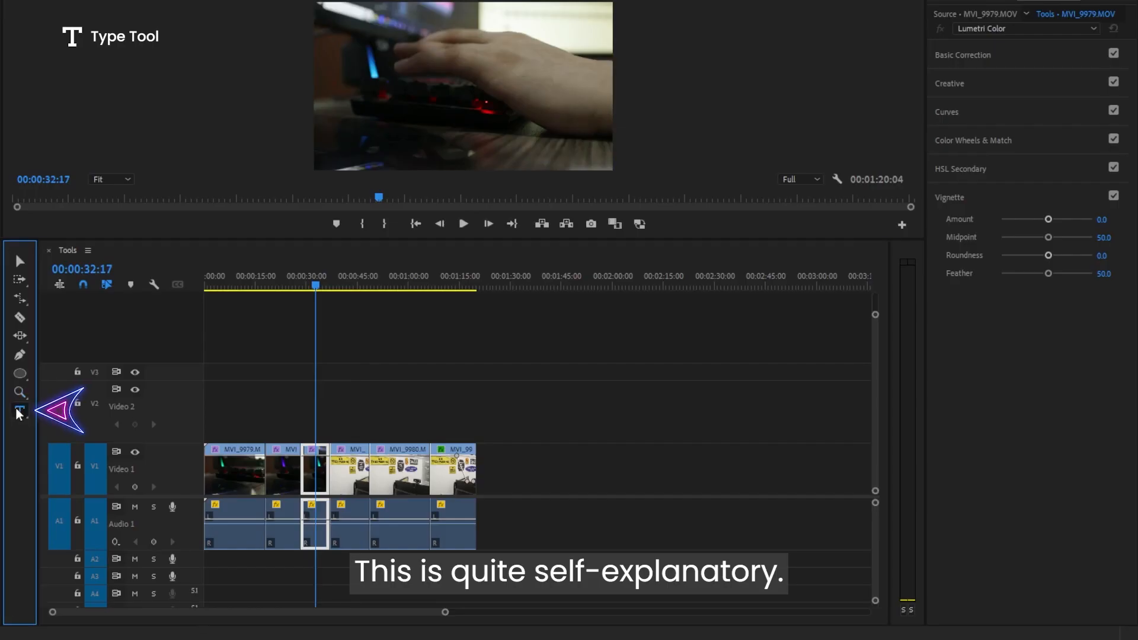
click(379, 91)
text(Thank)
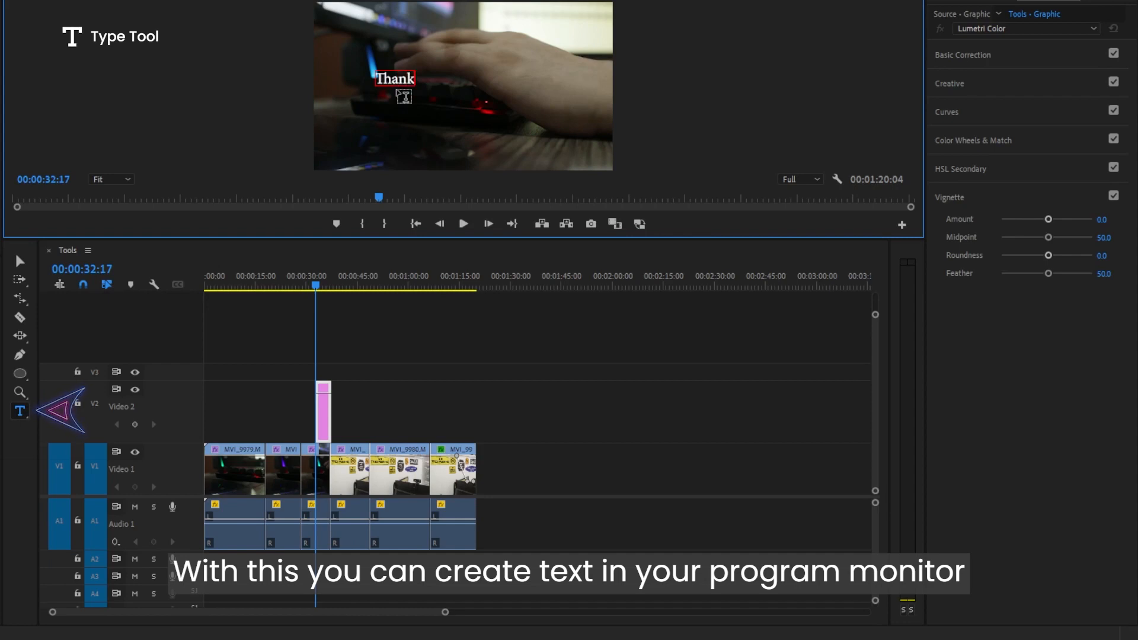
text( you for watching)
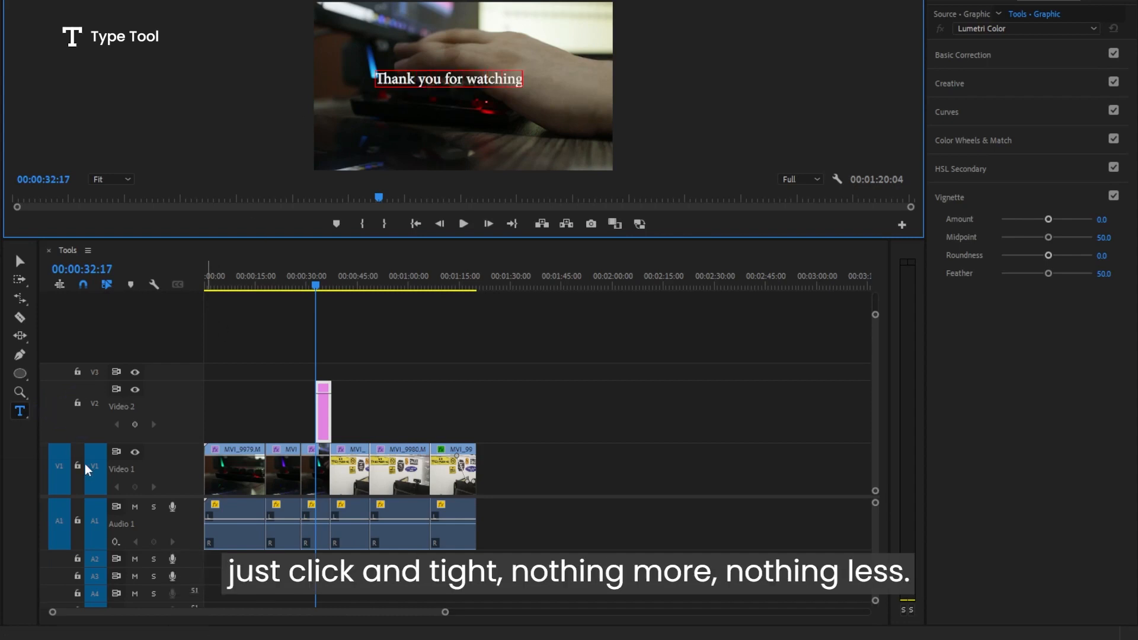
Add a first name in capital letters as vertical text just after the word "watching" with the Vertical Type tool, then deselect the graphic.
click(20, 416)
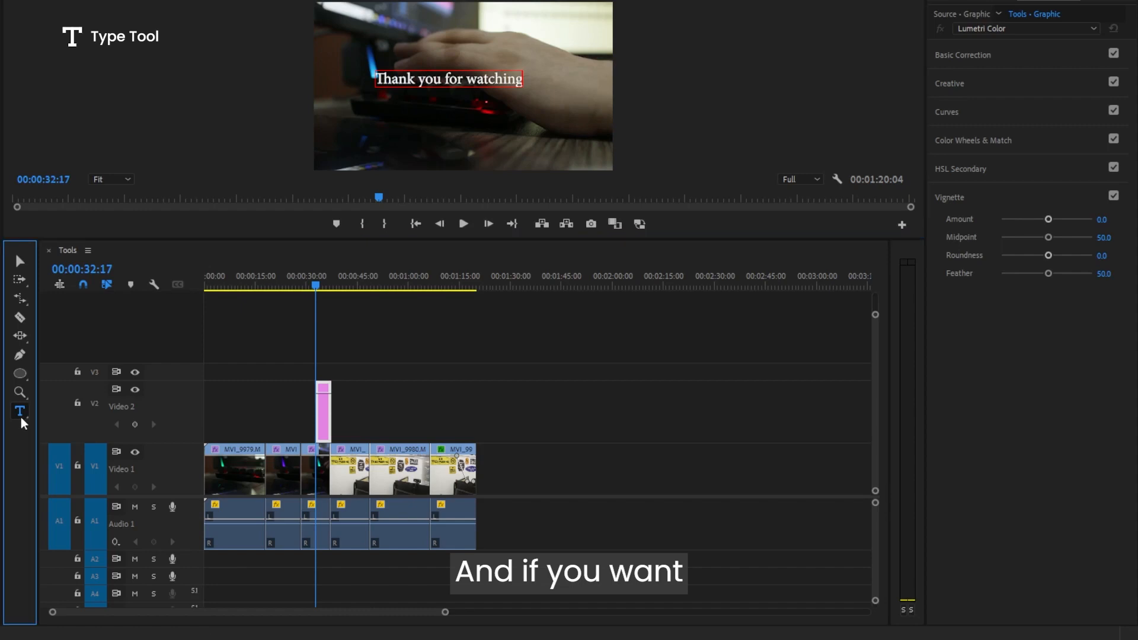
click(72, 428)
click(663, 116)
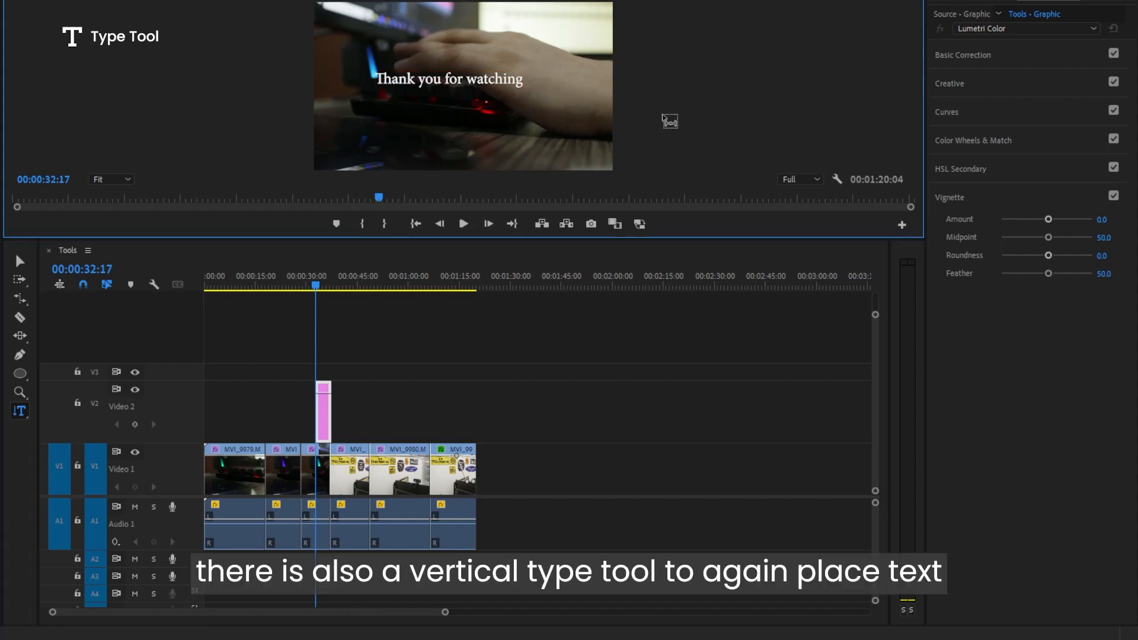
text(KA)
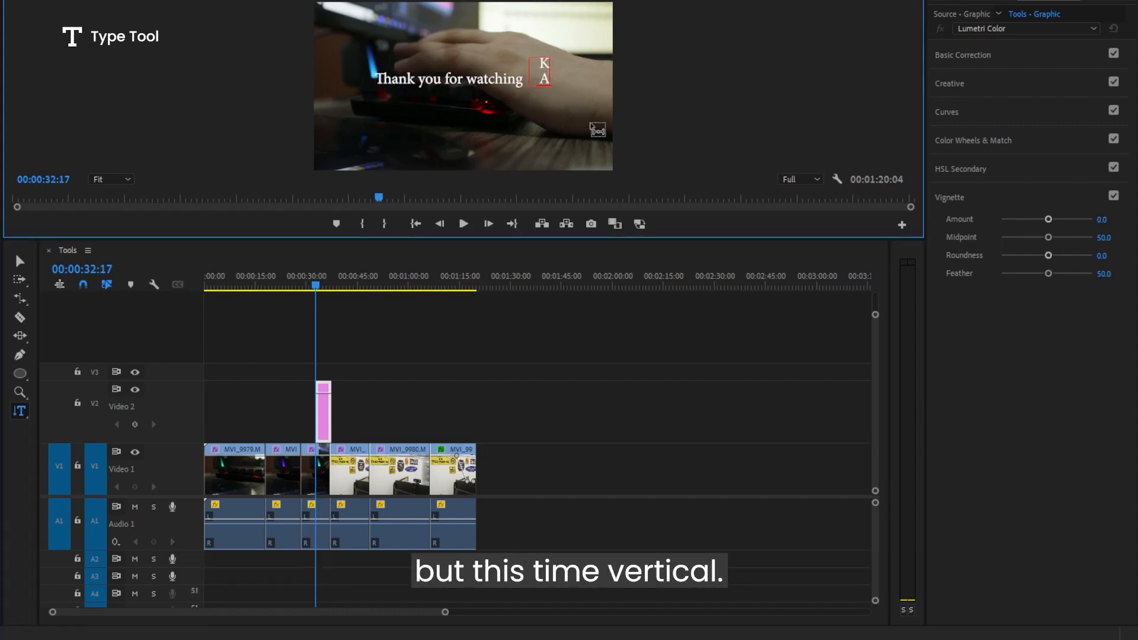
text(RL)
click(414, 353)
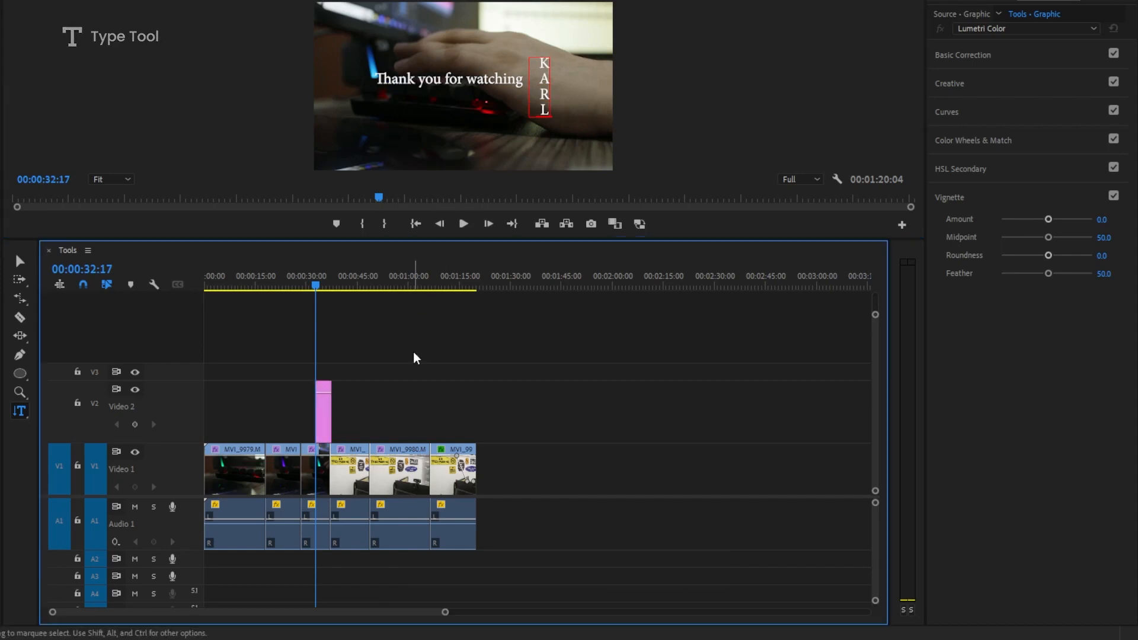